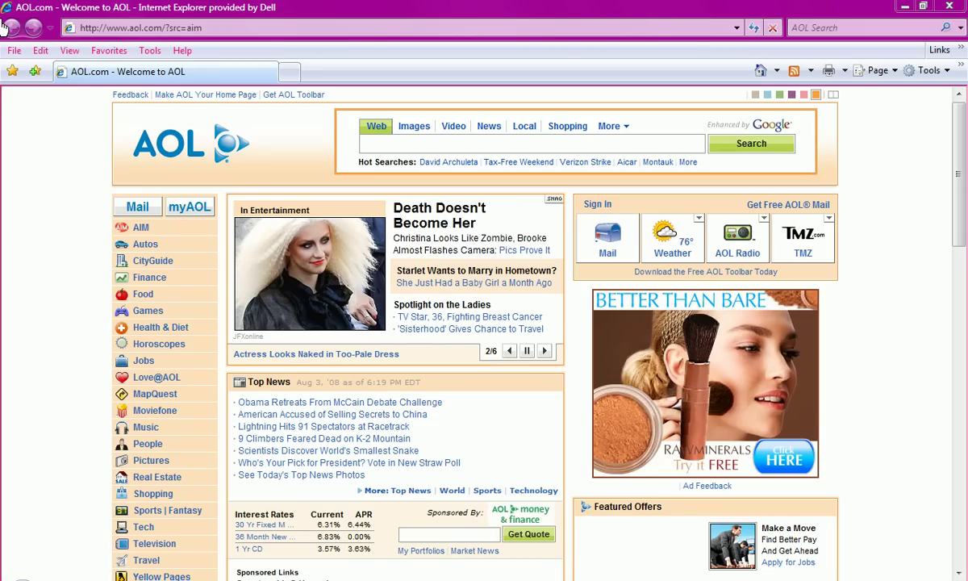
Replace the AOL start page by loading dafont.com in the address bar.
click(229, 28)
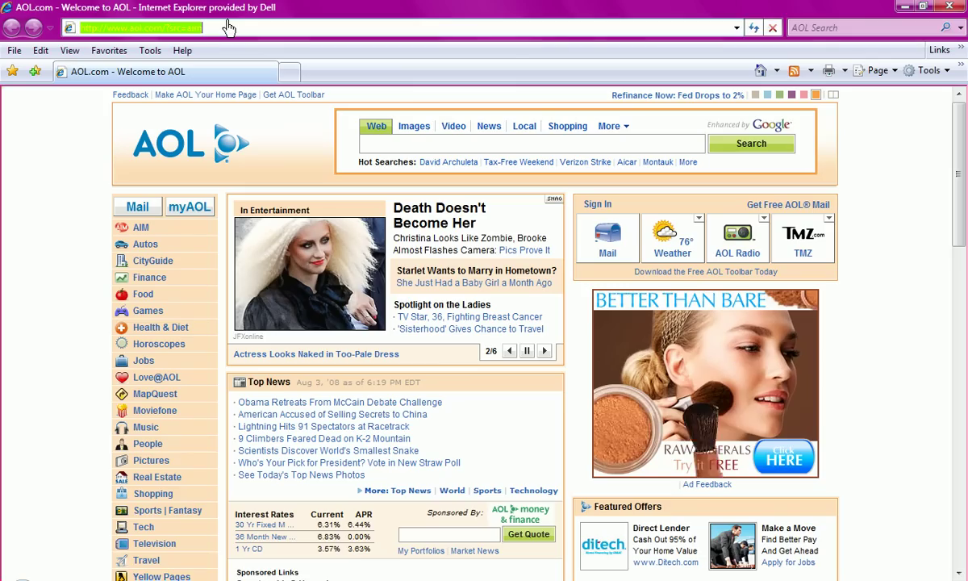
text(da)
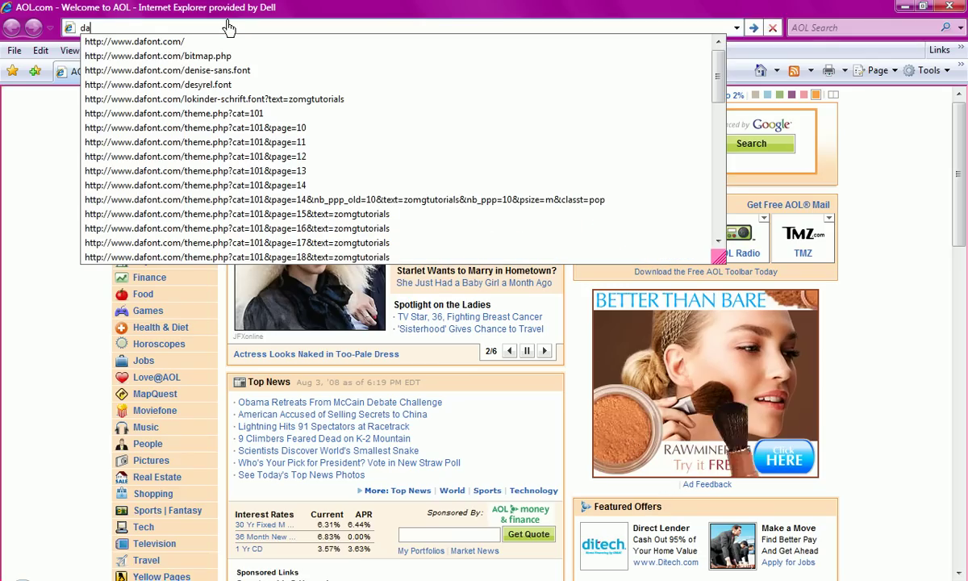
text(font.c)
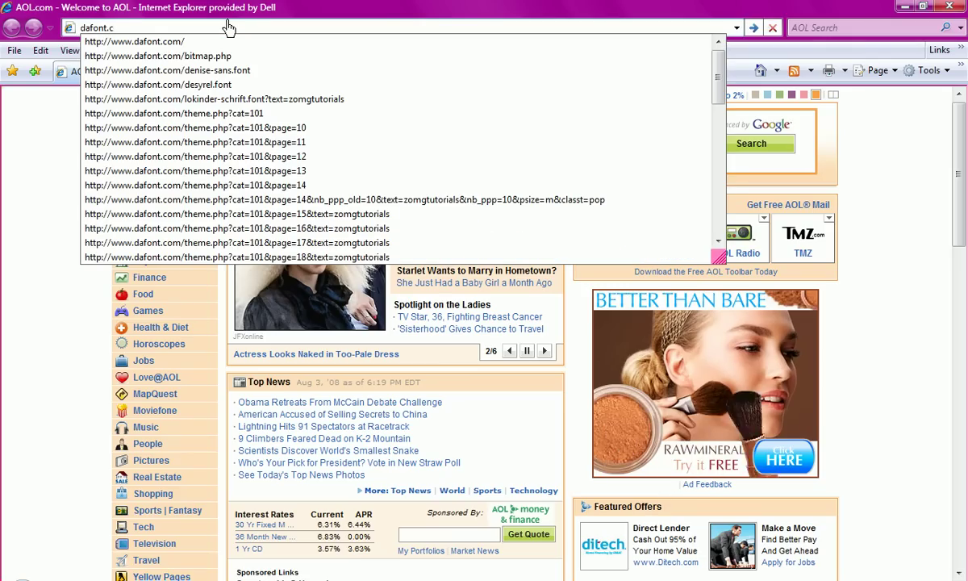
text(om)
key(Return)
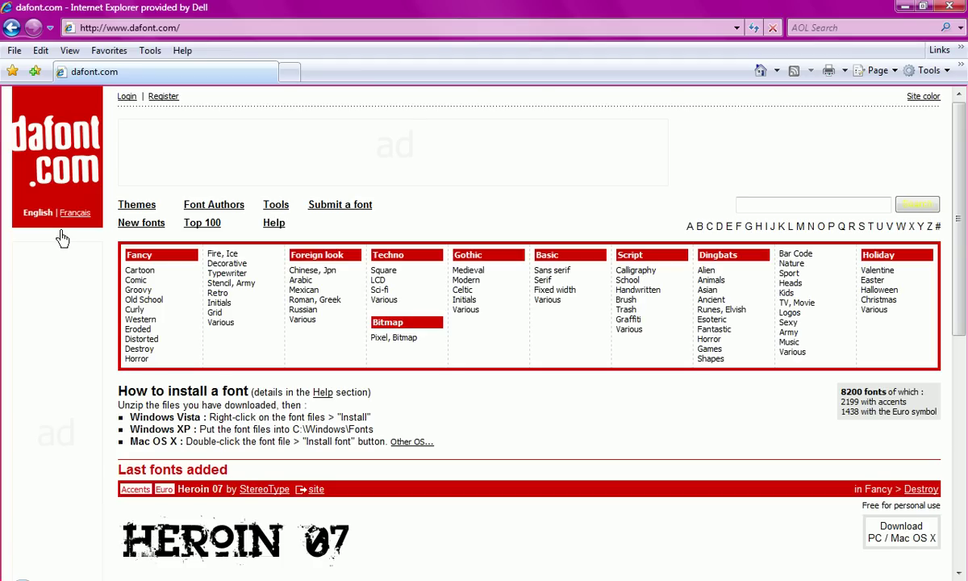
Scroll down to the 'Last fonts added' list showing Heroin 07, Hitch and Inked God.
scroll(263, 332, down, 2)
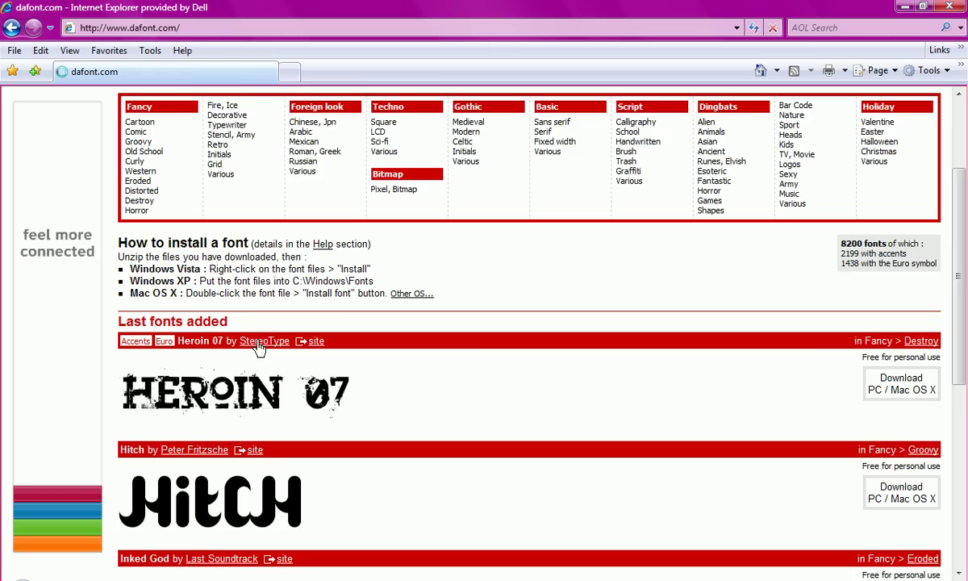
scroll(259, 343, down, 1)
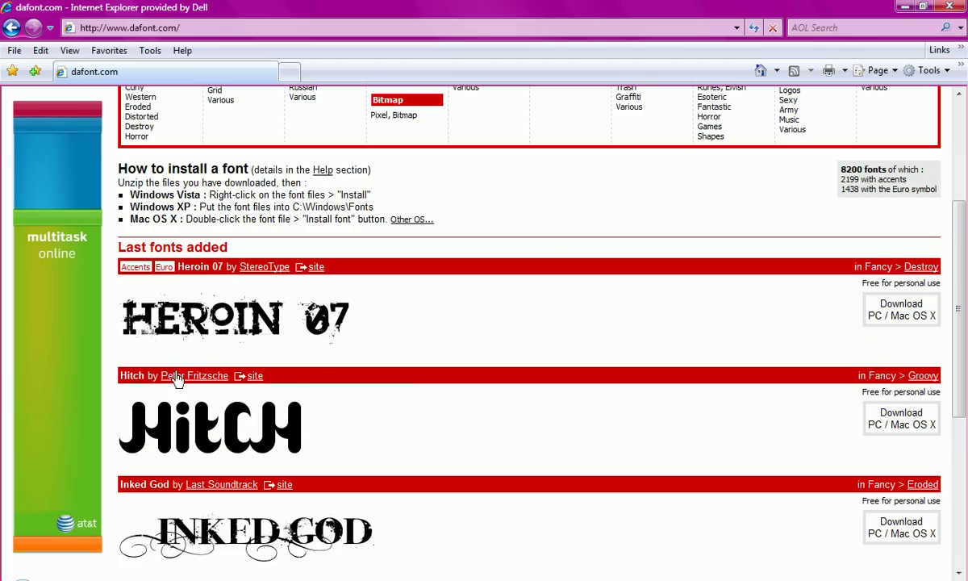
click(903, 321)
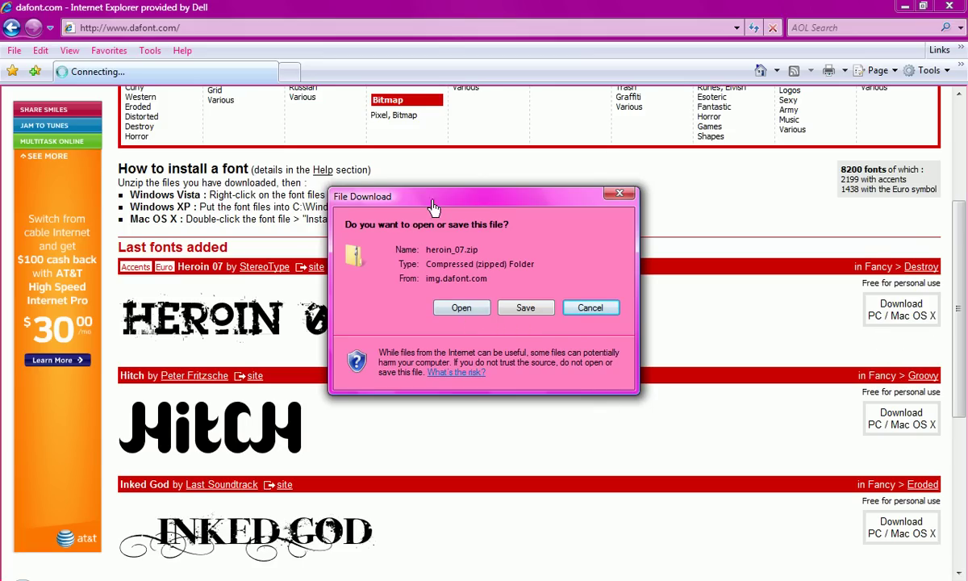
drag(405, 193, 377, 200)
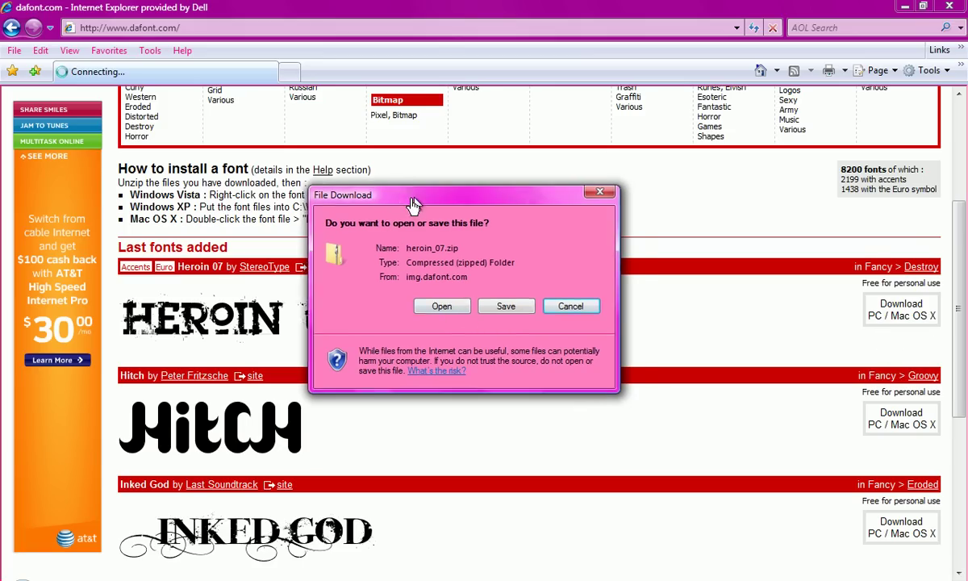
click(433, 317)
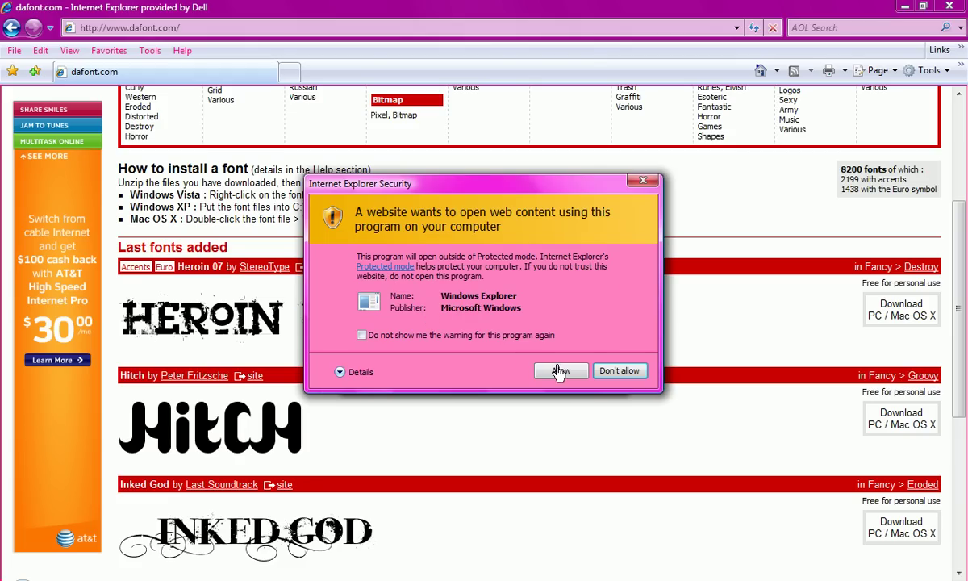
click(560, 373)
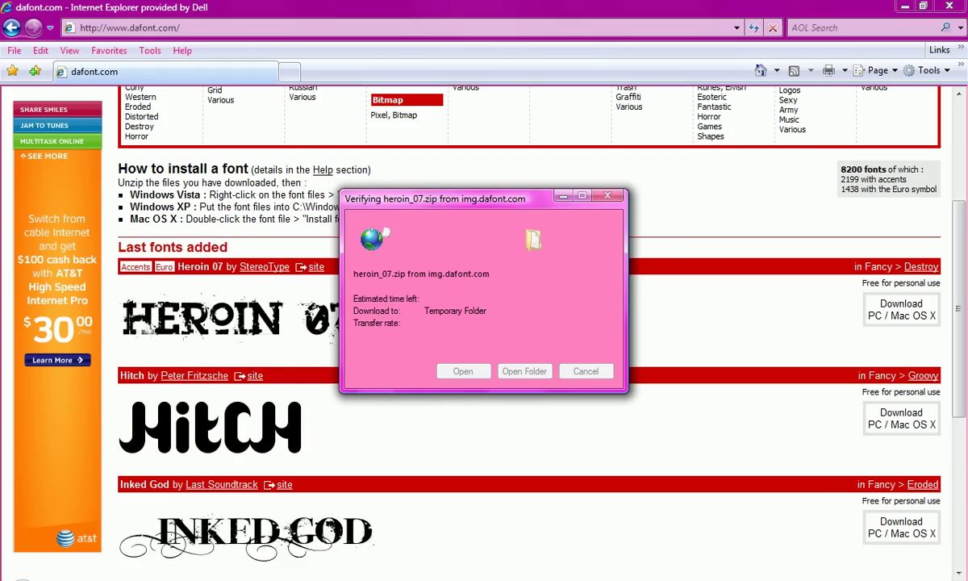
click(524, 372)
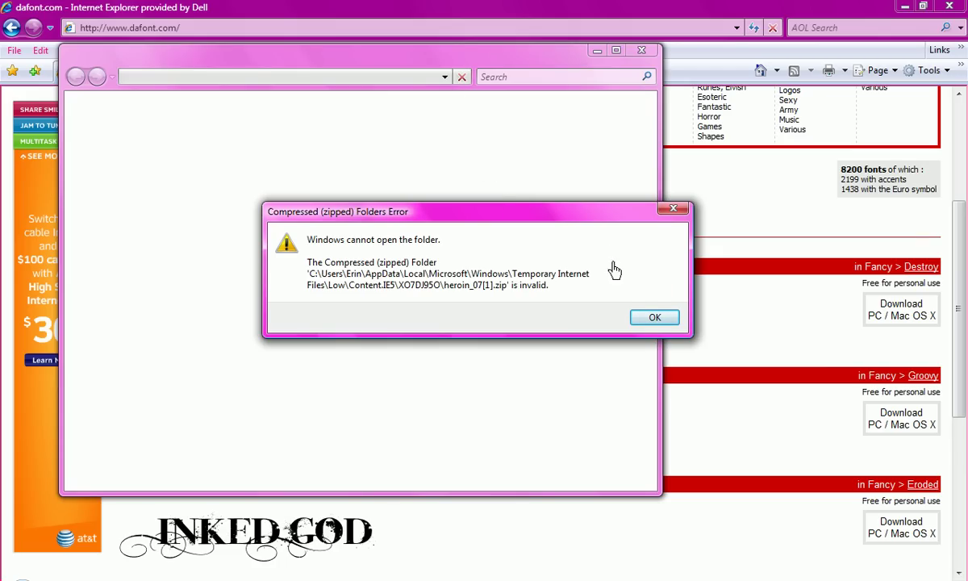
click(655, 317)
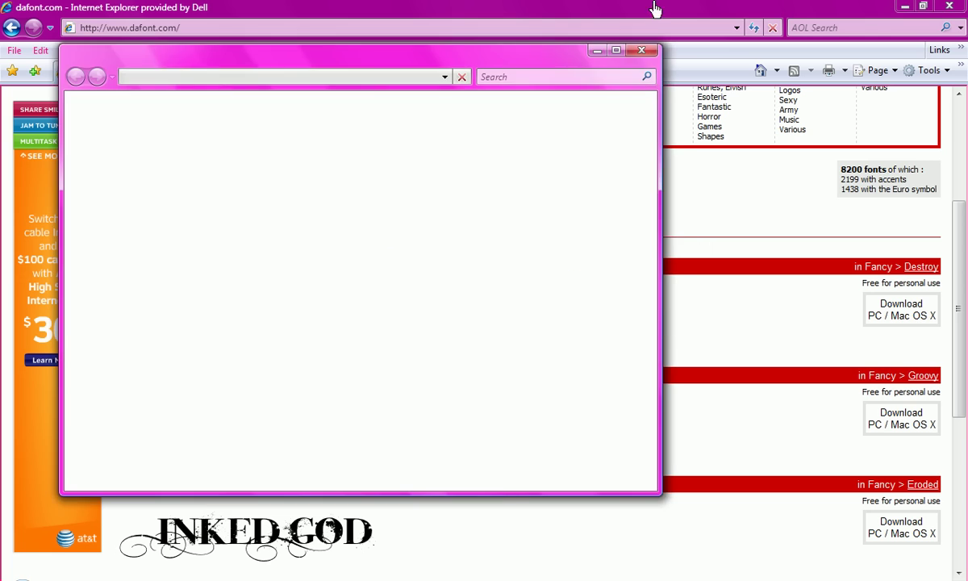
click(642, 50)
Browse the Script > Handwritten category and open the Luna Bar font page.
scroll(352, 408, down, 2)
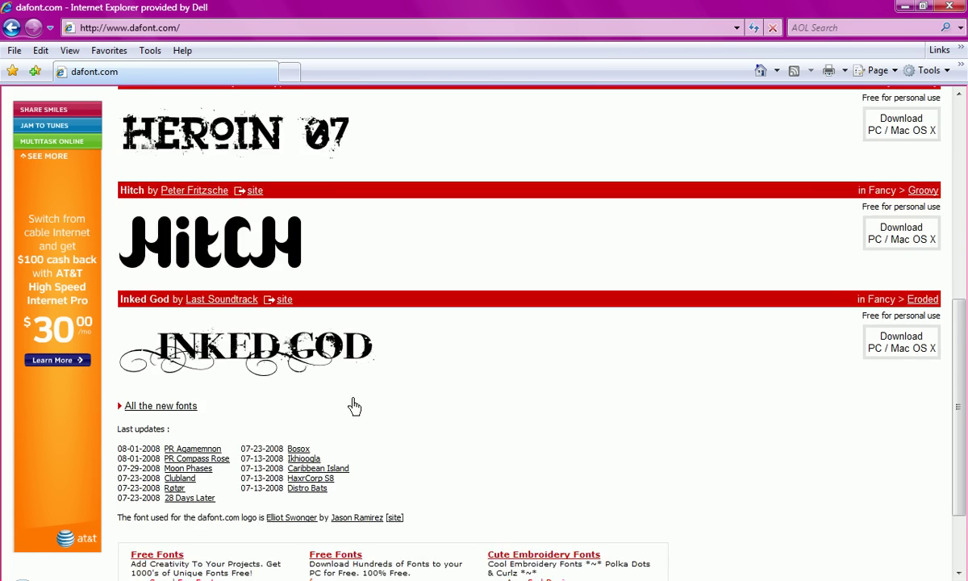
scroll(339, 406, down, 3)
scroll(331, 400, up, 4)
scroll(346, 392, up, 2)
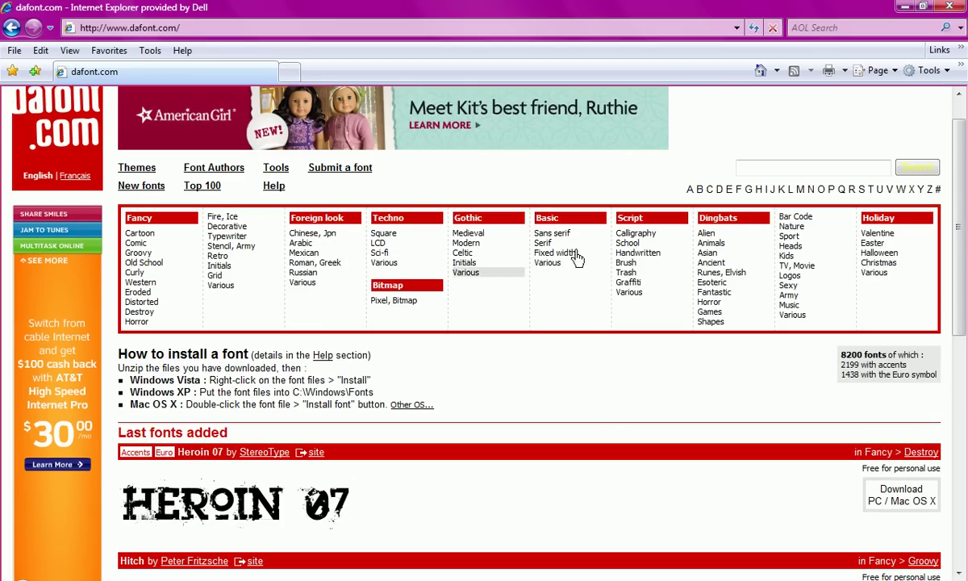
click(637, 252)
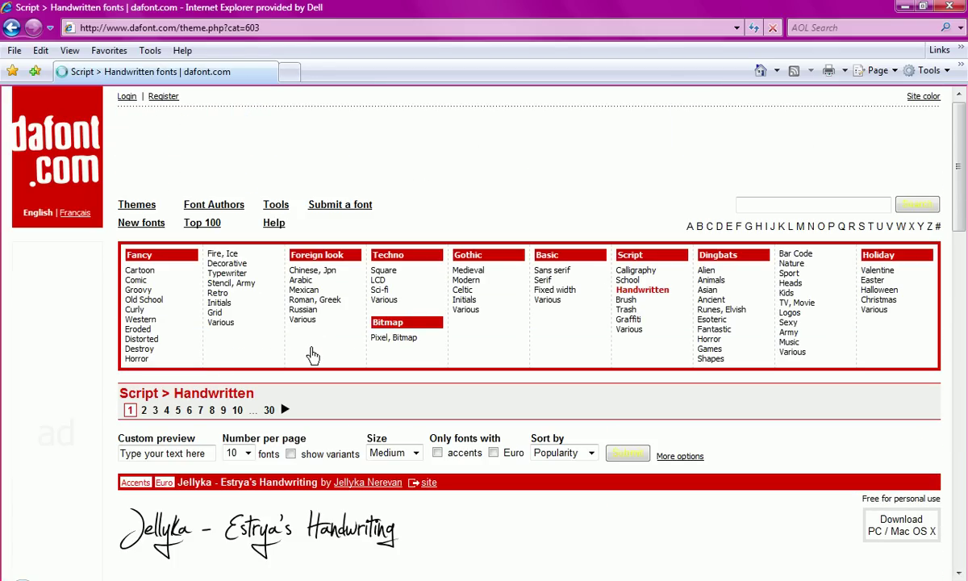
scroll(313, 353, down, 1)
scroll(312, 348, down, 3)
scroll(309, 344, down, 1)
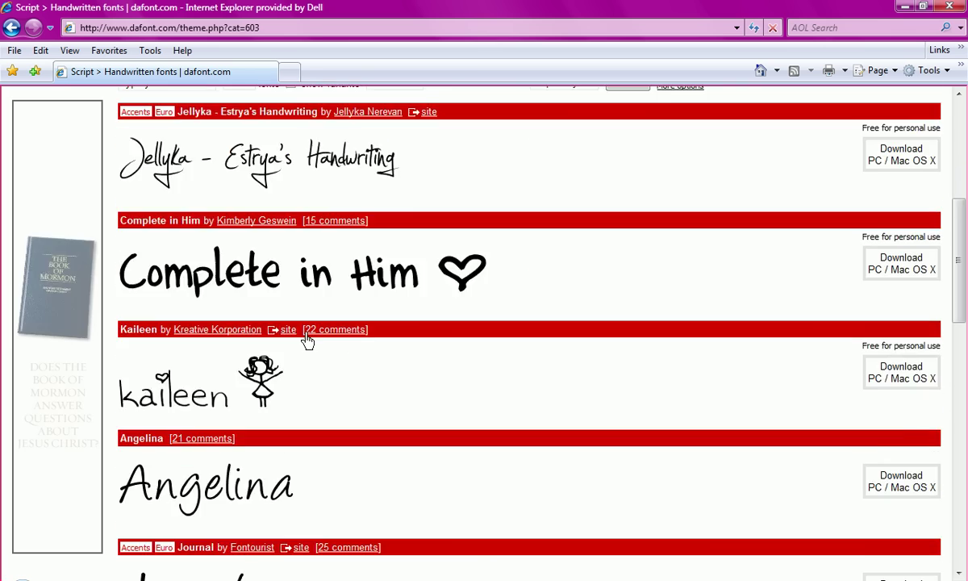
scroll(307, 339, down, 3)
scroll(305, 341, down, 1)
scroll(300, 341, down, 3)
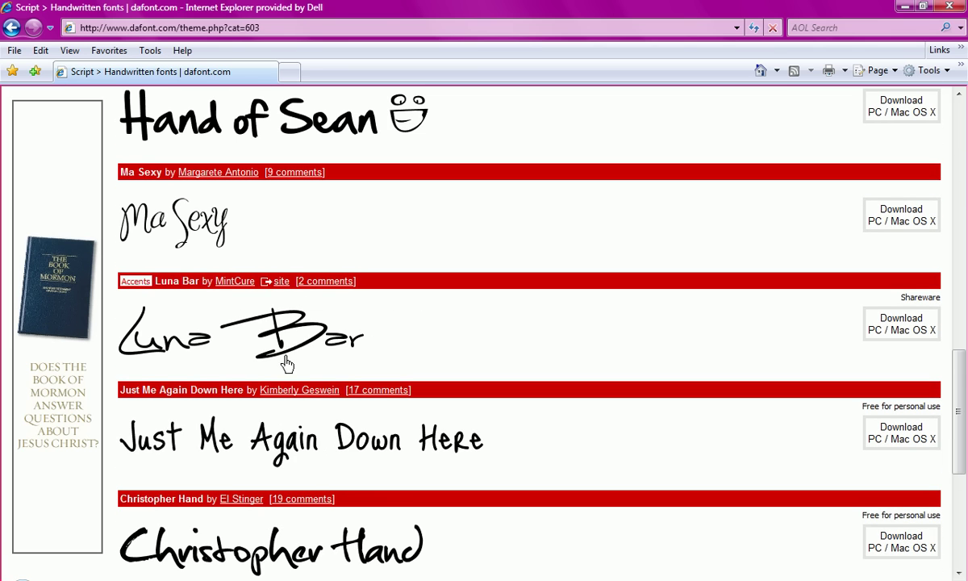
click(295, 345)
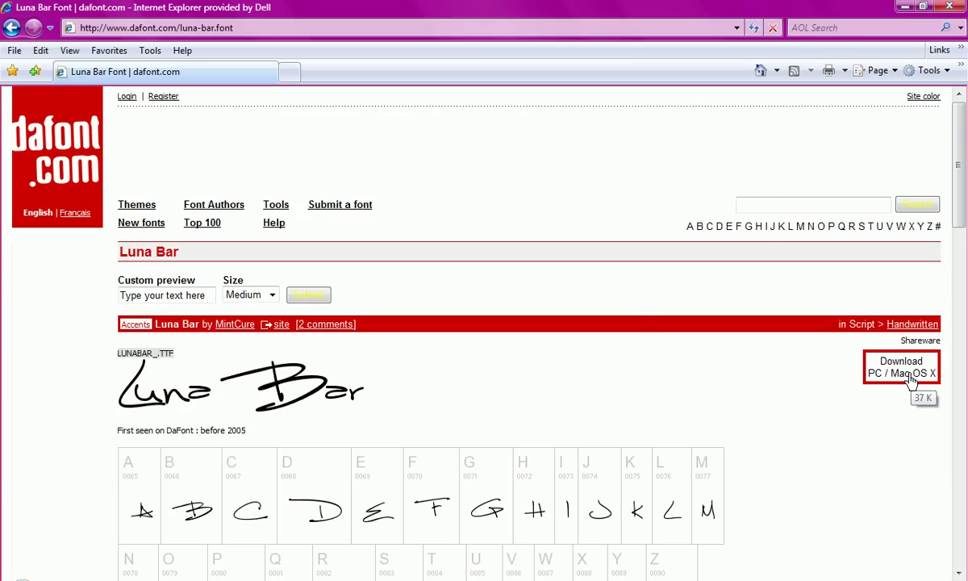
Download the Luna Bar zip and open it directly, allowing it to open.
click(912, 376)
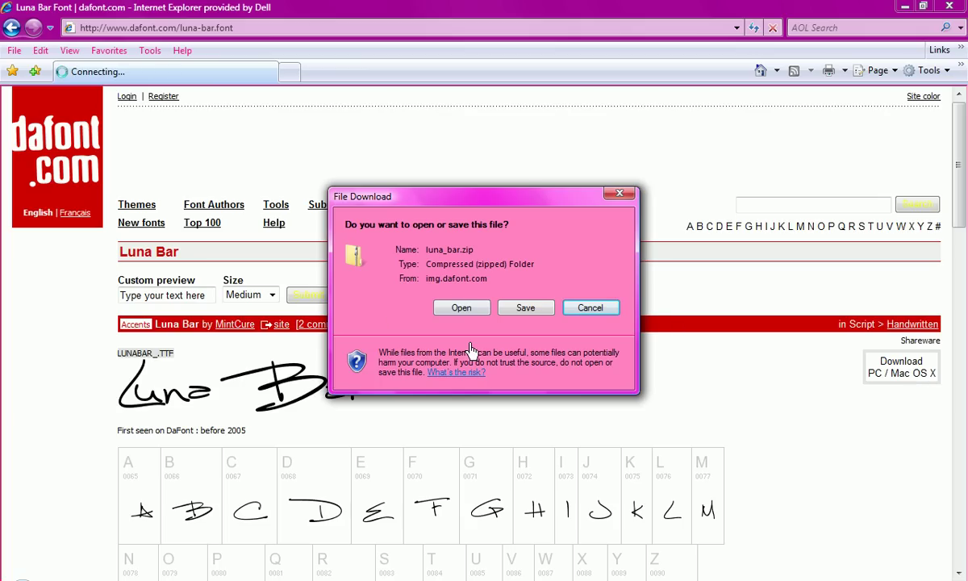
click(451, 307)
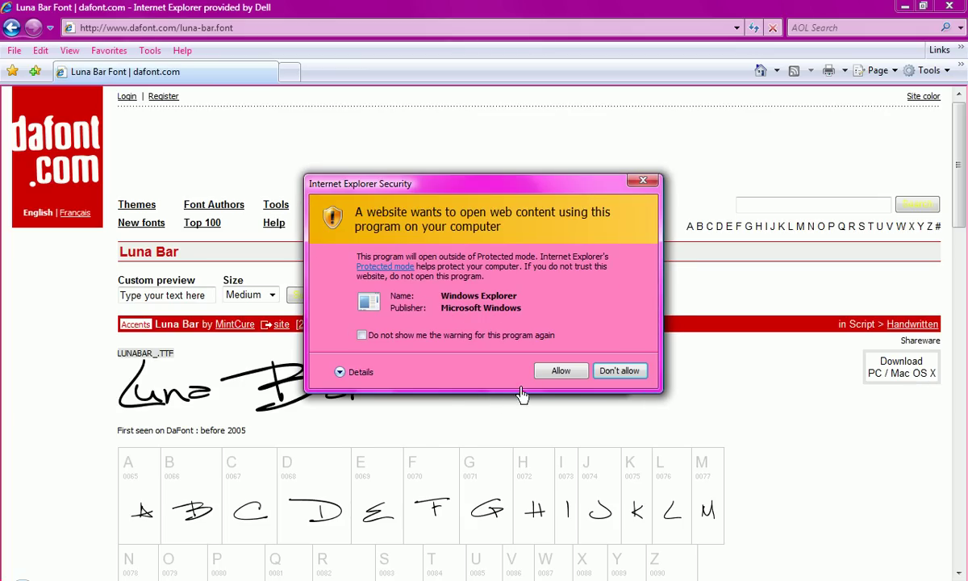
click(563, 371)
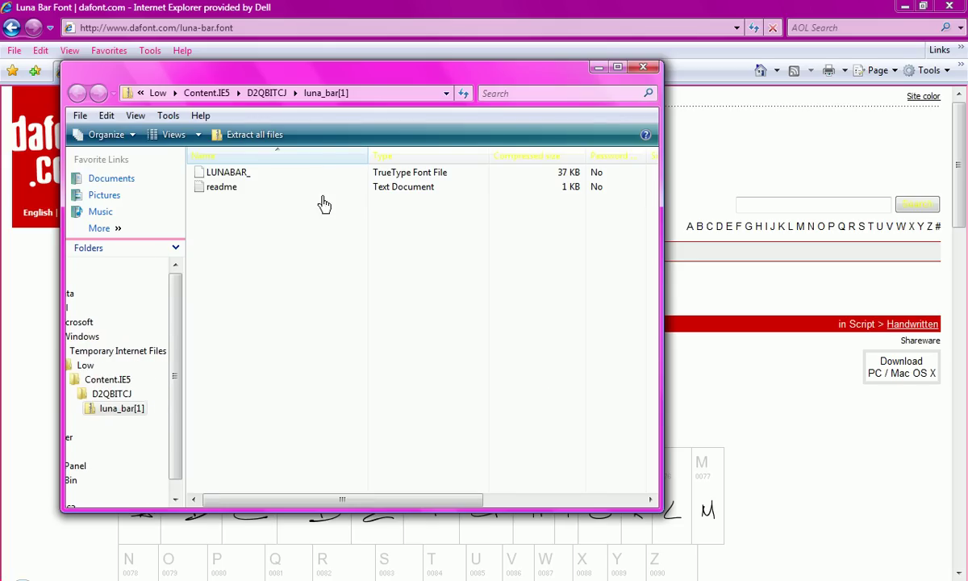
Extract the Luna Bar archive to the suggested luna_bar[1] folder and close the zip window.
drag(318, 79, 390, 73)
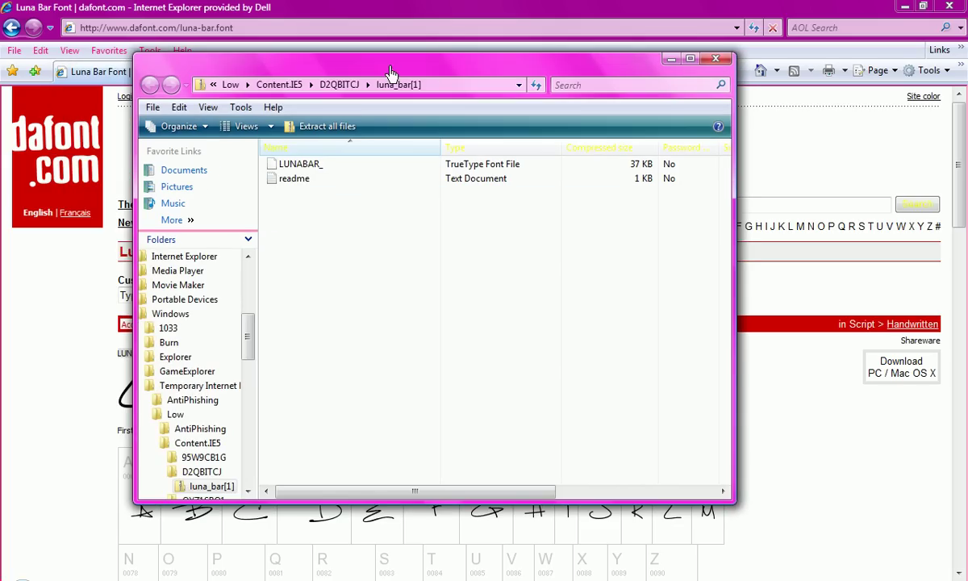
click(329, 136)
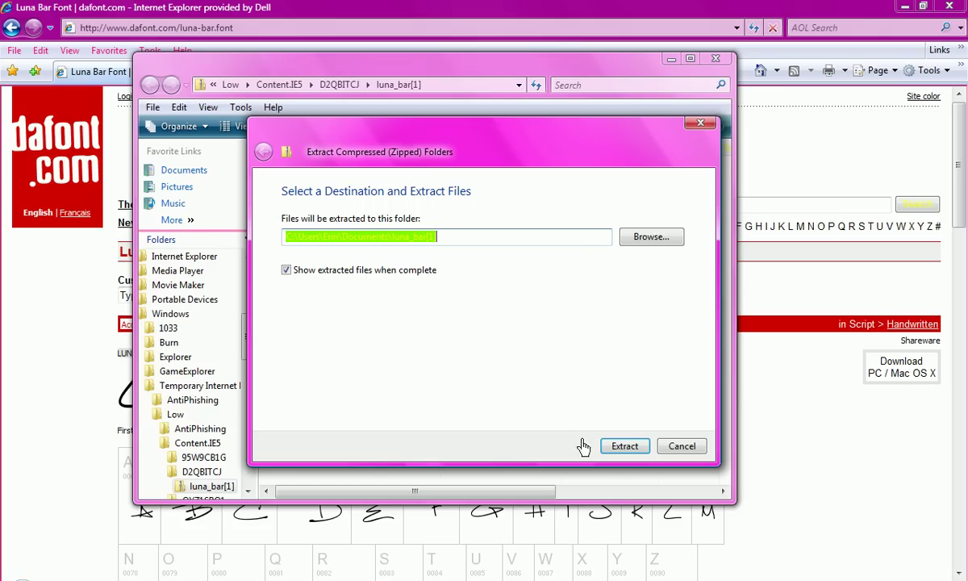
click(622, 451)
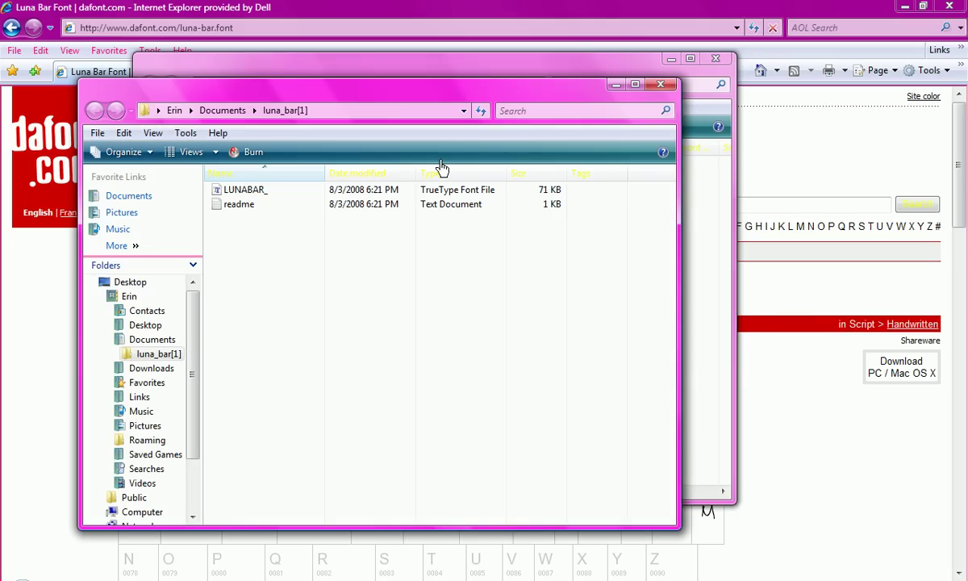
click(716, 58)
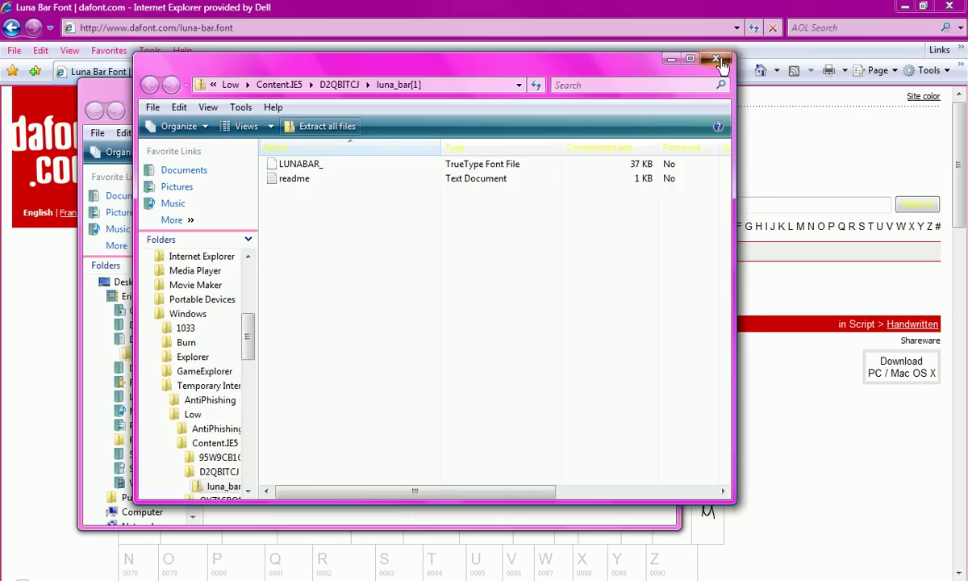
mouse_move(500, 94)
mouse_down()
mouse_move(595, 98)
mouse_move(676, 64)
mouse_up()
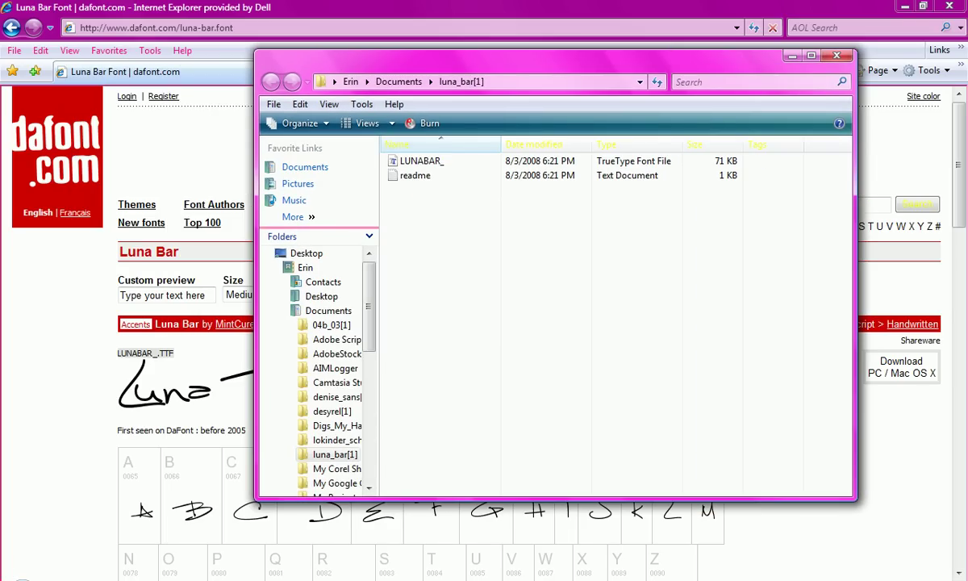
Open Computer and browse to OS (C:) > Windows > Fonts in a second window.
key(super)
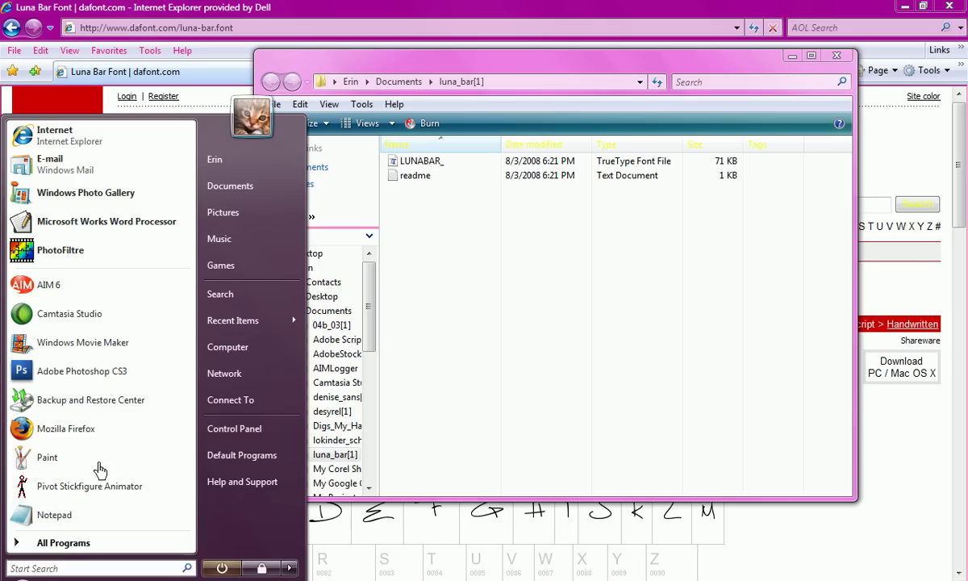
click(260, 355)
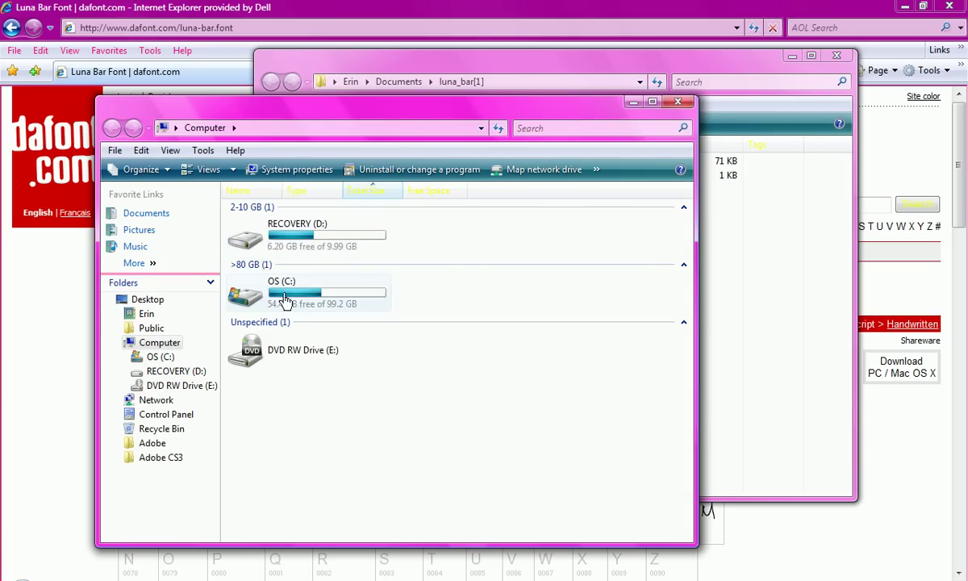
drag(421, 100, 388, 151)
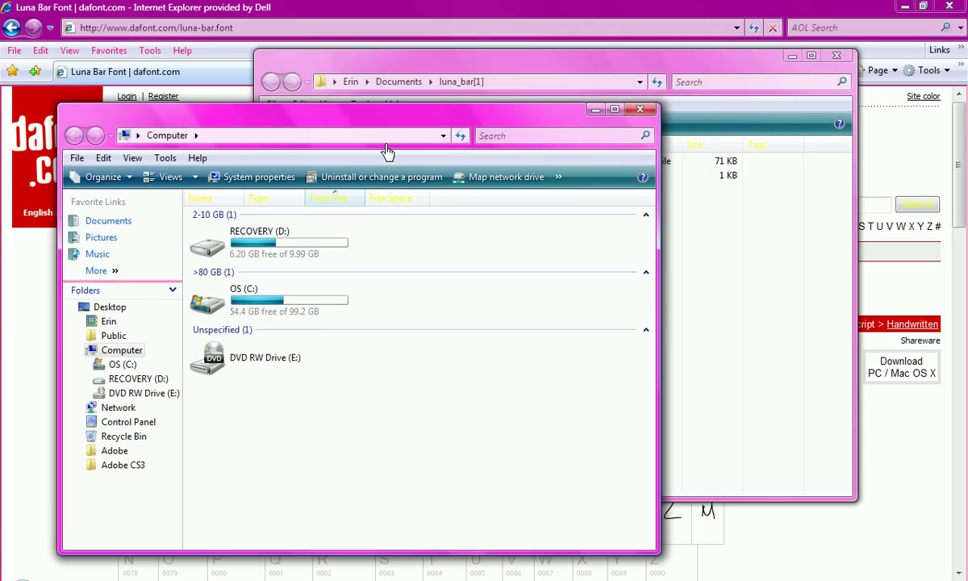
double_click(248, 304)
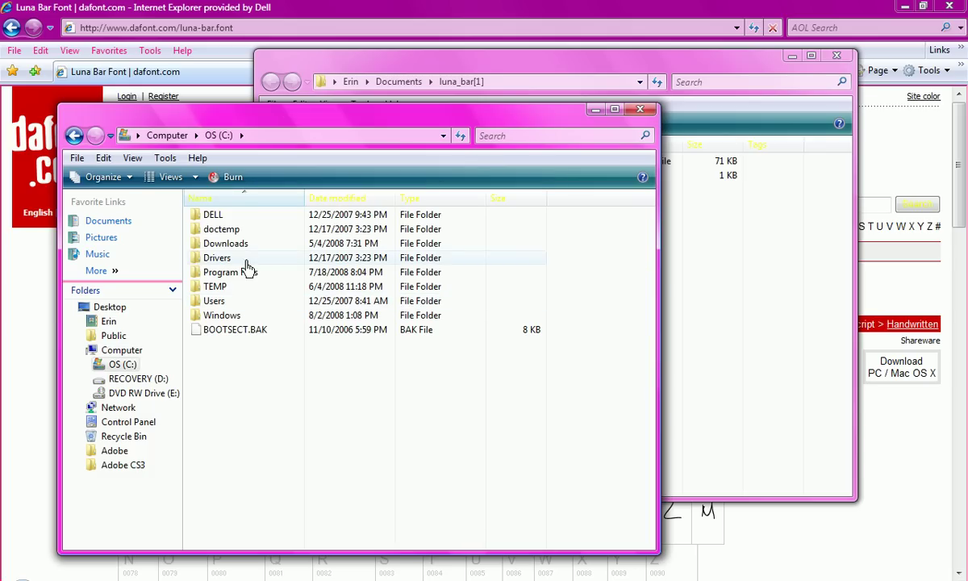
double_click(218, 319)
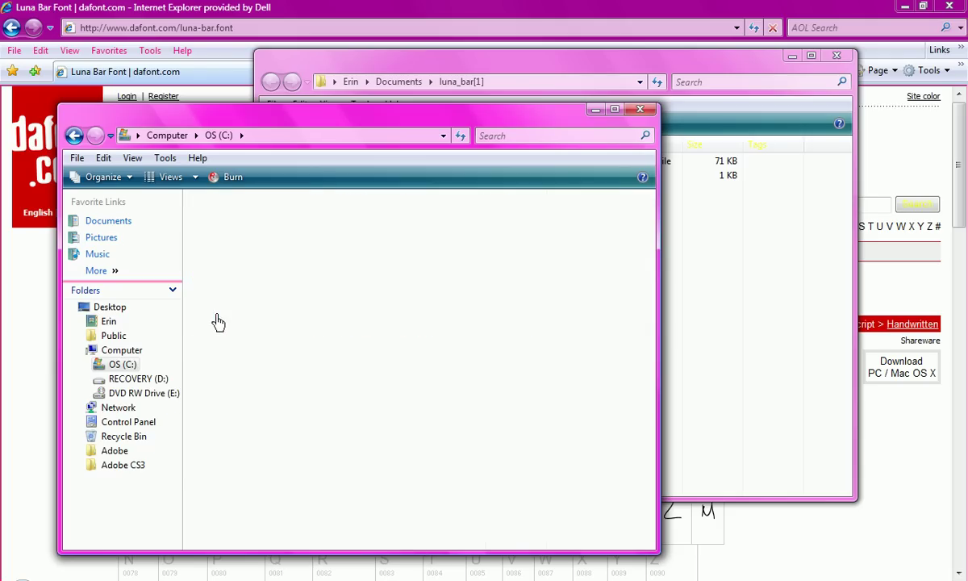
scroll(244, 278, down, 1)
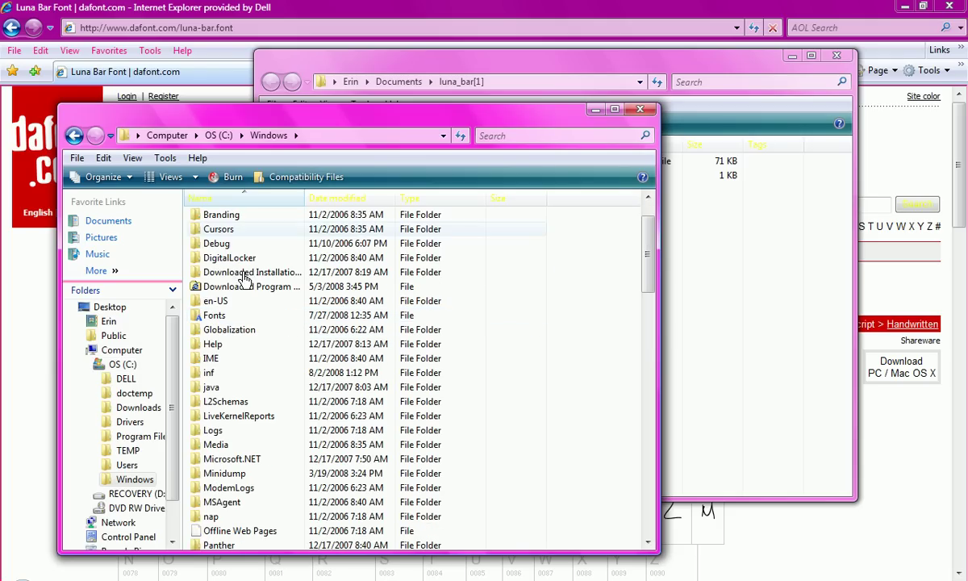
double_click(214, 316)
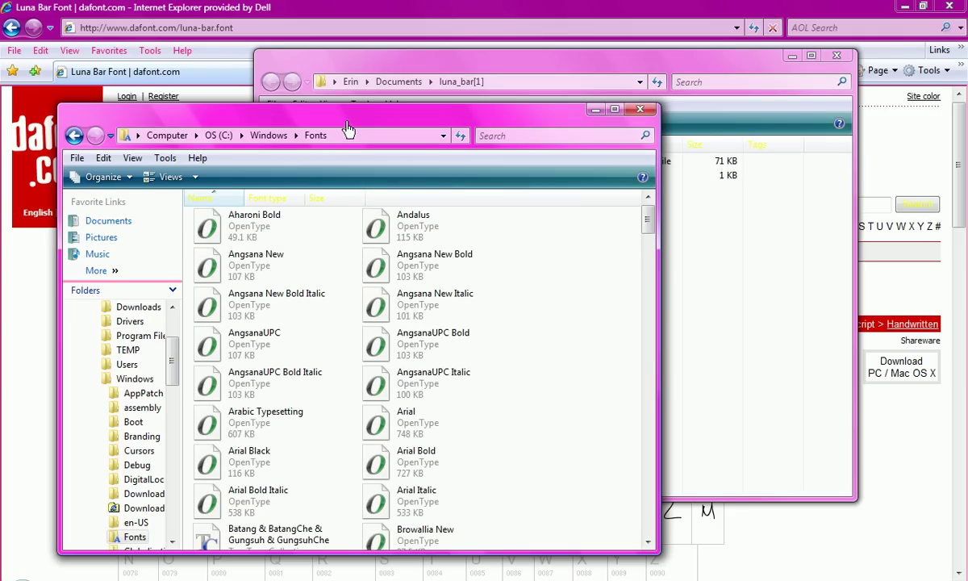
Drag the LUNABAR_ font file from luna_bar[1] into the Fonts window to install it.
drag(348, 129, 329, 128)
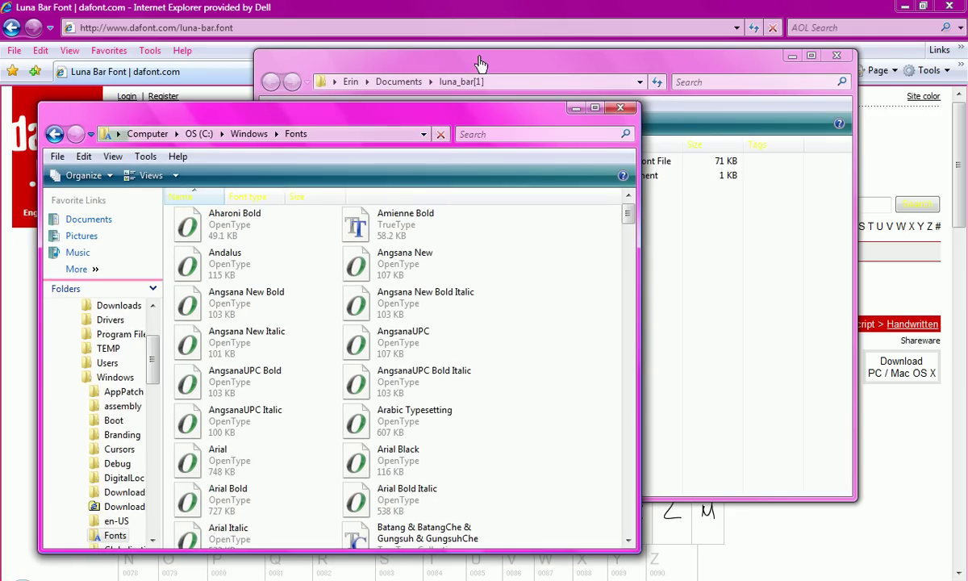
drag(480, 63, 617, 59)
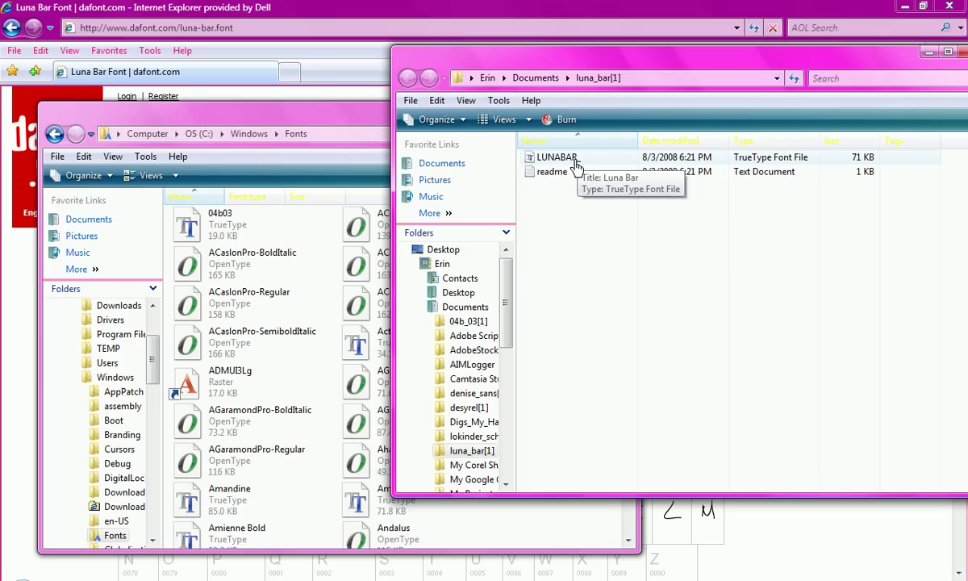
click(573, 161)
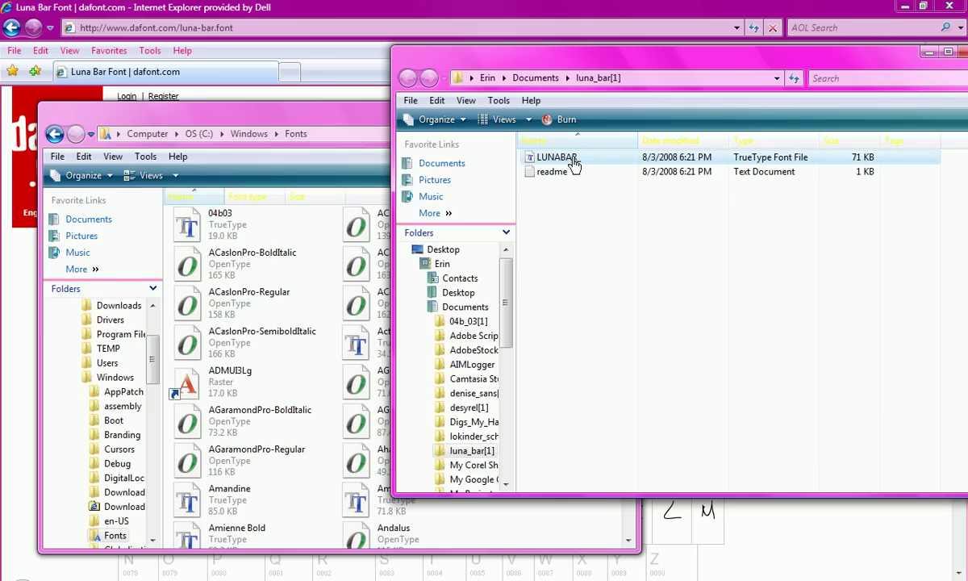
drag(567, 166, 253, 337)
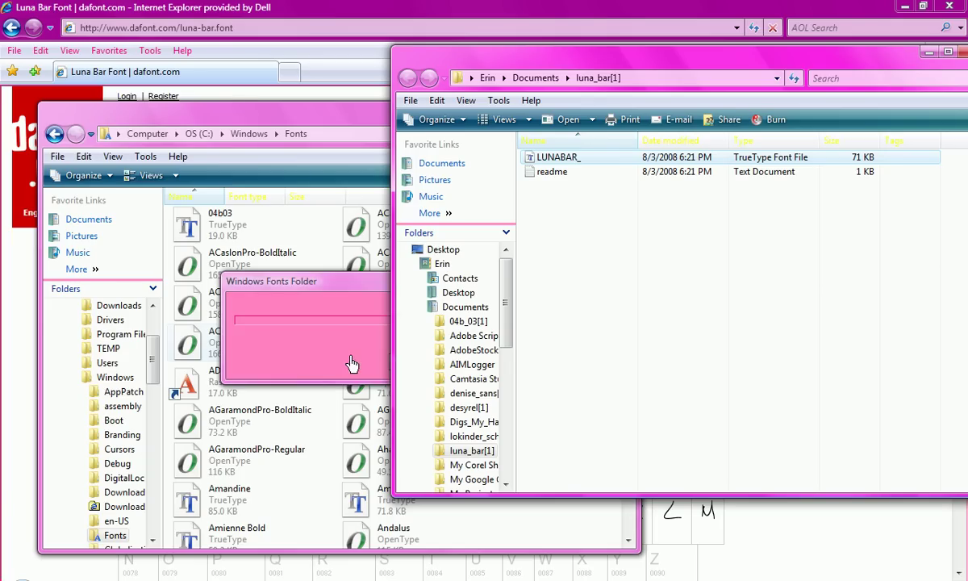
click(304, 127)
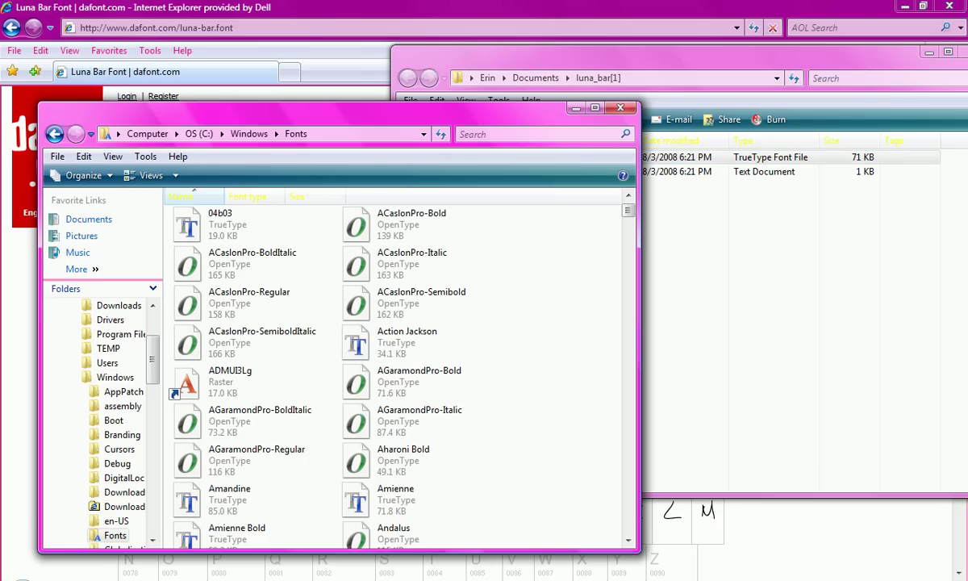
Launch PhotoFiltre and create a new blank 800x600 white image with default settings.
click(16, 571)
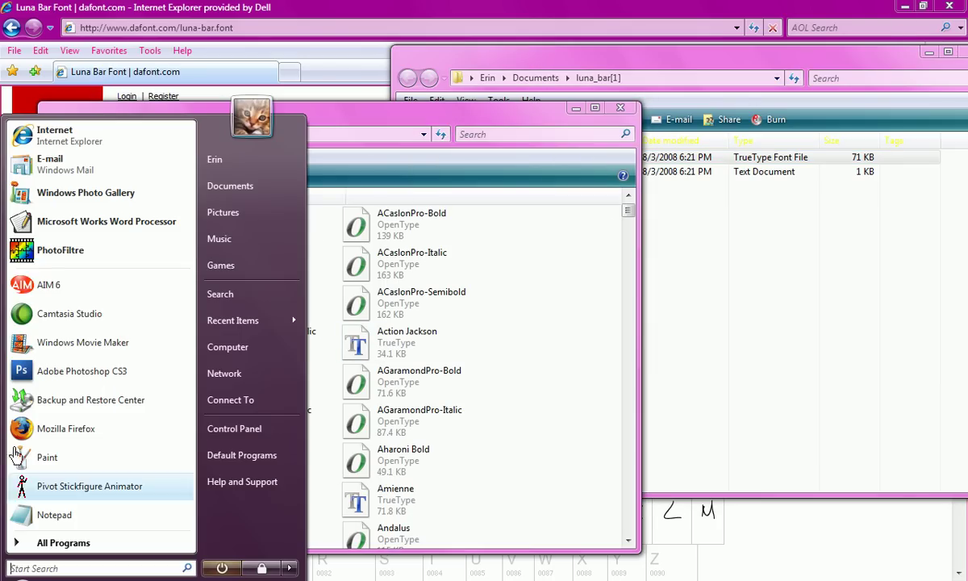
click(50, 254)
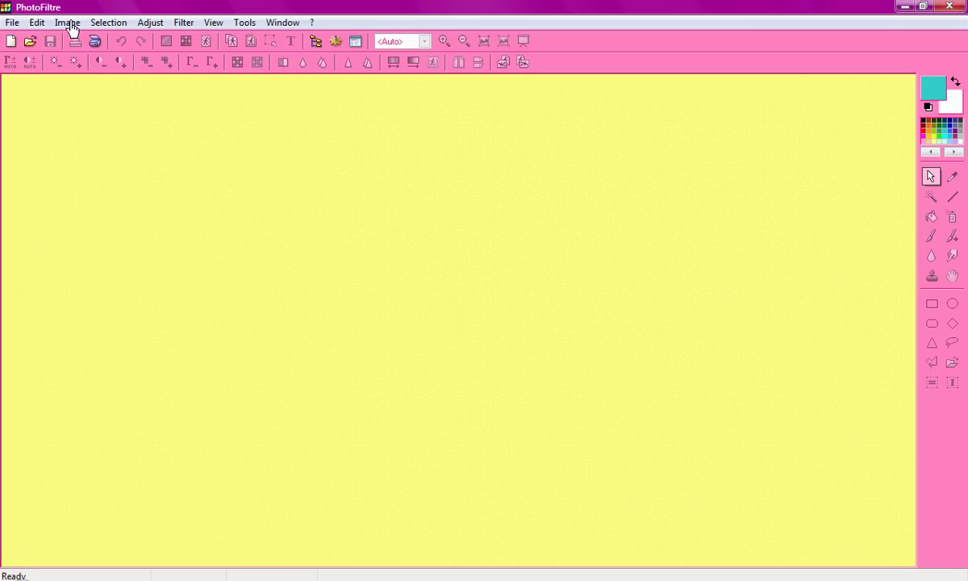
click(13, 43)
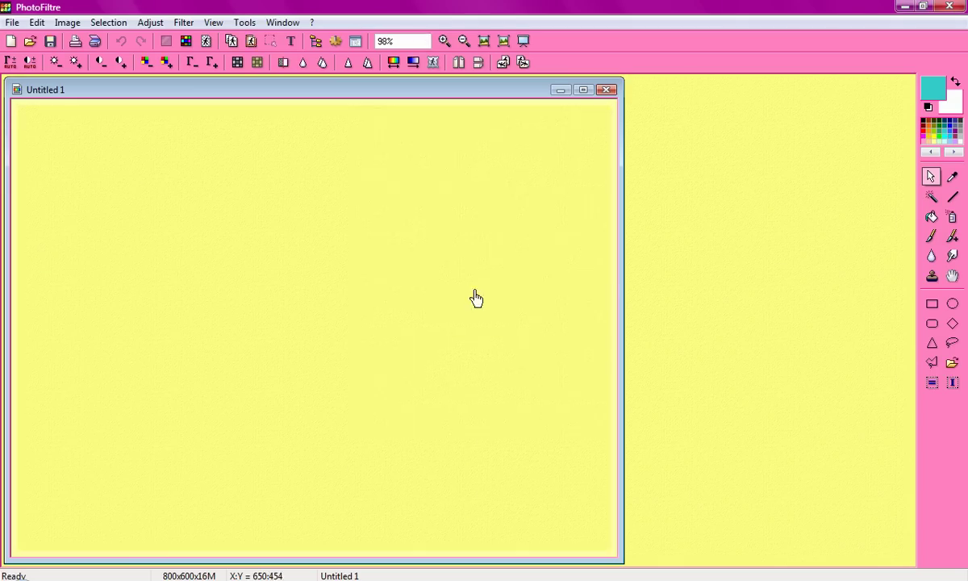
key(Return)
Add orange size-40 Luna Bar text 'yongtutorials!' to the canvas and deselect it.
click(293, 43)
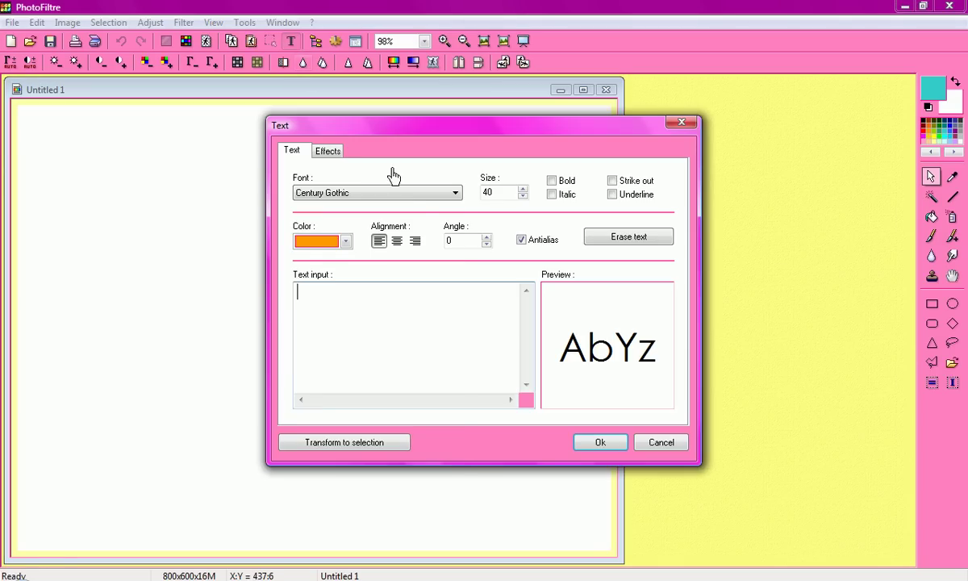
click(418, 194)
key(l)
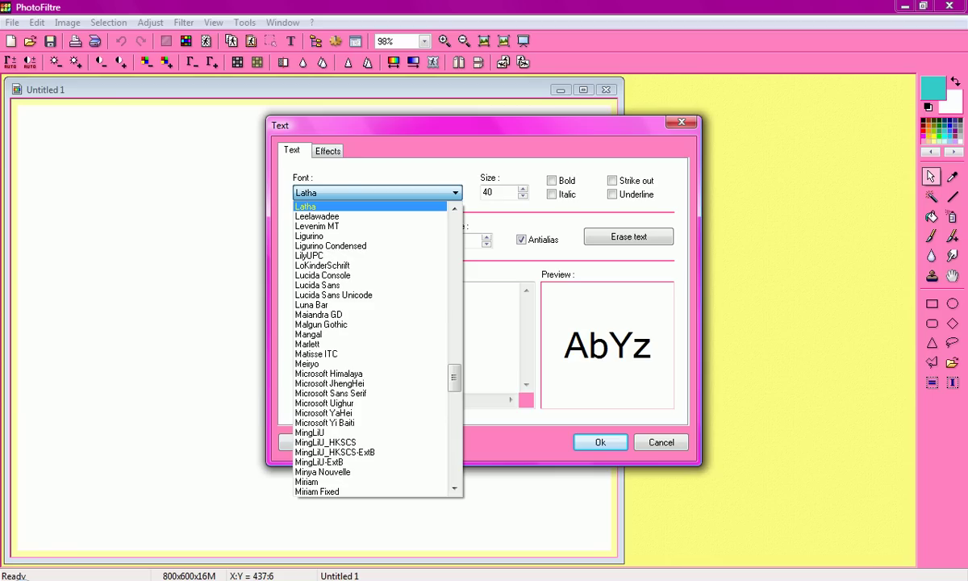
click(367, 306)
click(420, 368)
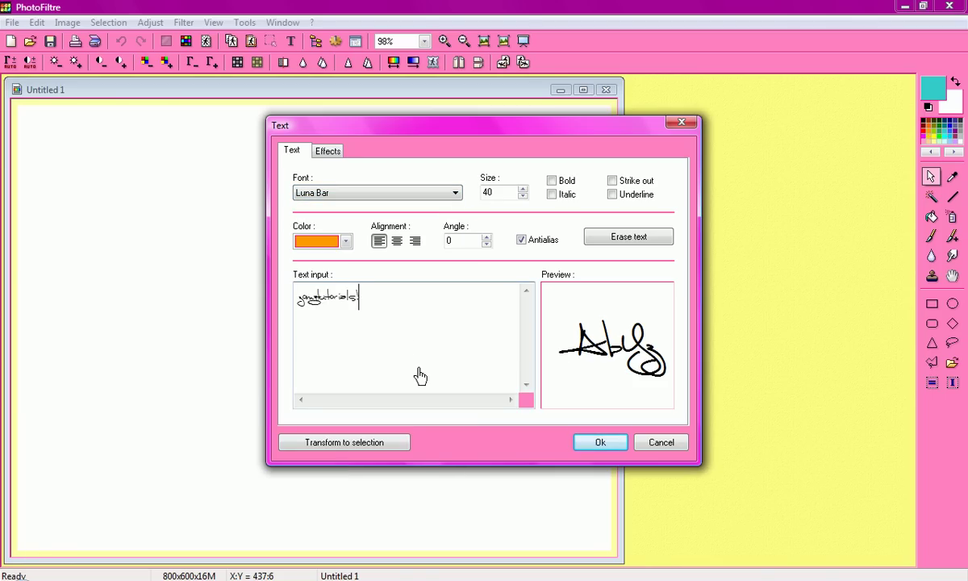
click(607, 446)
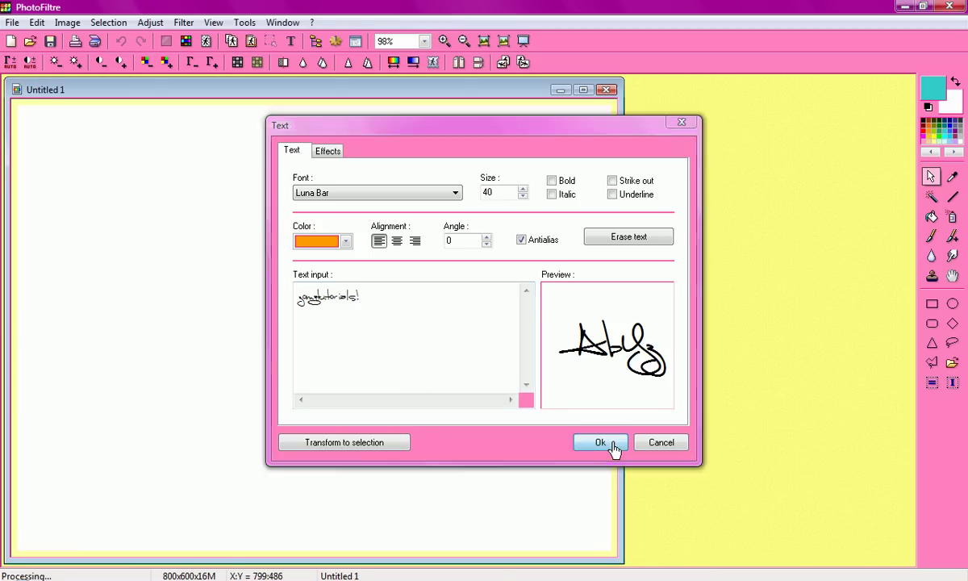
click(437, 365)
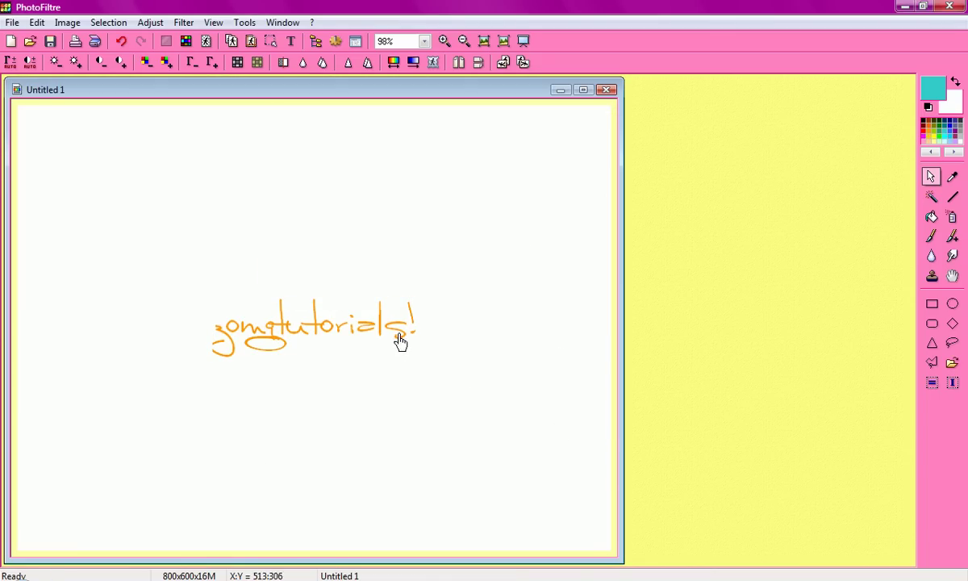
scroll(367, 323, down, 3)
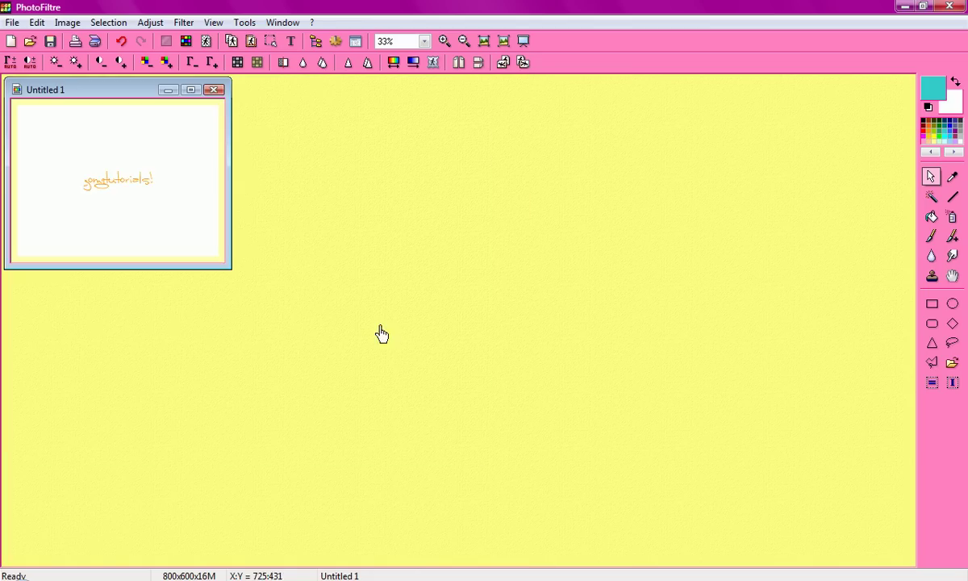
scroll(161, 202, up, 1)
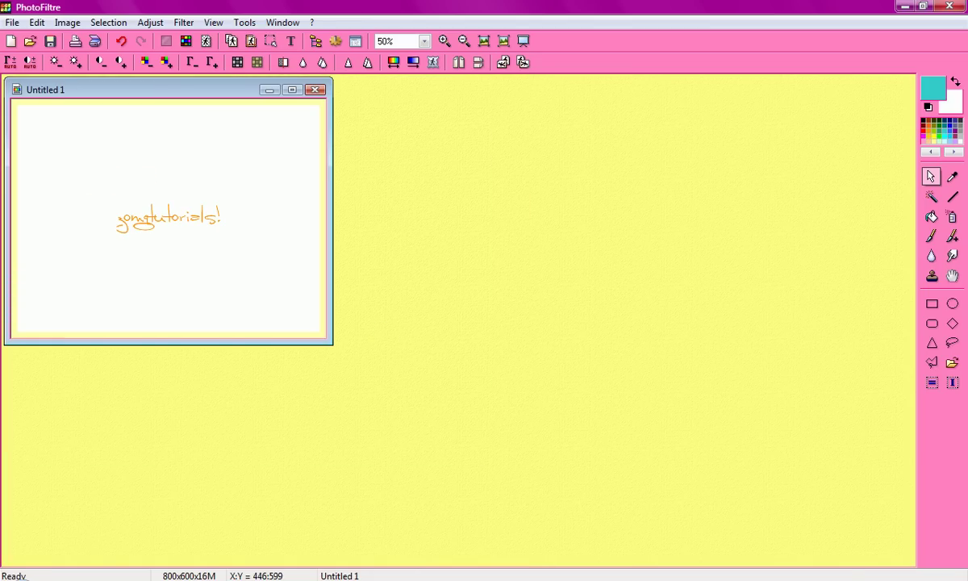